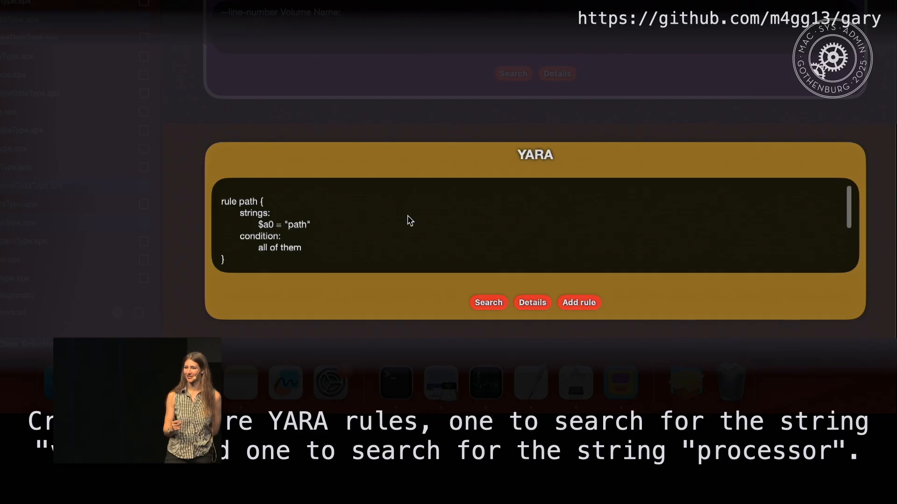
# Name the second YARA rule version and set its $a0 string to "version".
pyautogui.doubleClick(262, 215)
pyautogui.write('version')
pyautogui.press('Down')
pyautogui.press('Down')
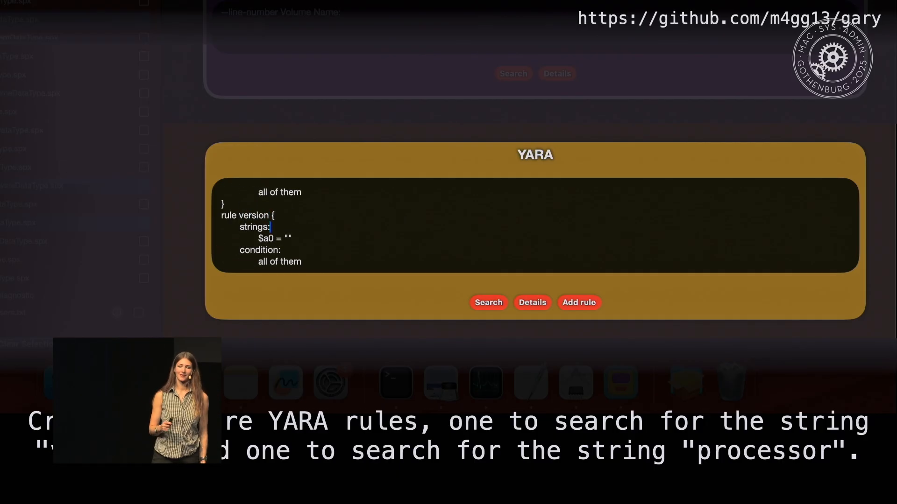
pyautogui.press('Right')
pyautogui.press('Right')
pyautogui.press('Right')
pyautogui.press('Right')
pyautogui.press('Right')
pyautogui.write('version')
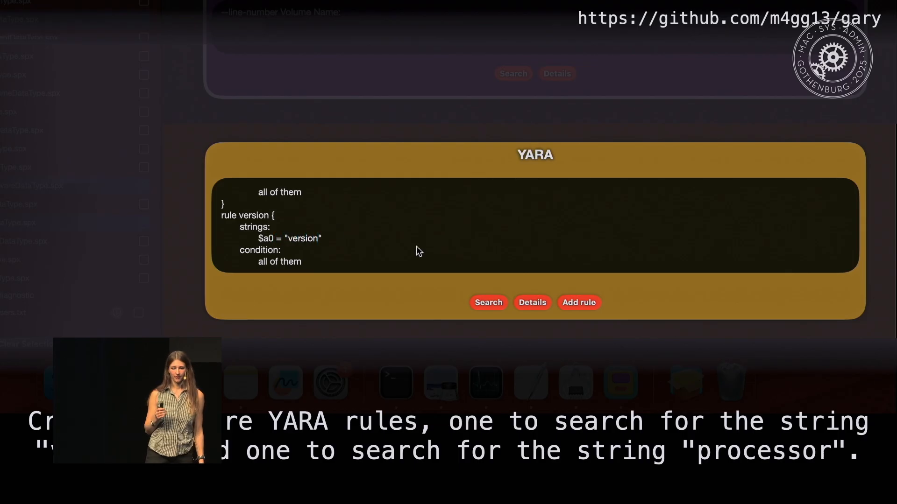
# Name the last YARA rule processor and set its $a0 string to "processor".
pyautogui.scroll(-3, 500, 224)
pyautogui.click(267, 212)
pyautogui.doubleClick(268, 212)
pyautogui.write('process')
pyautogui.write('or')
pyautogui.press('Down')
pyautogui.press('Right')
pyautogui.press('Right')
pyautogui.write('processor')
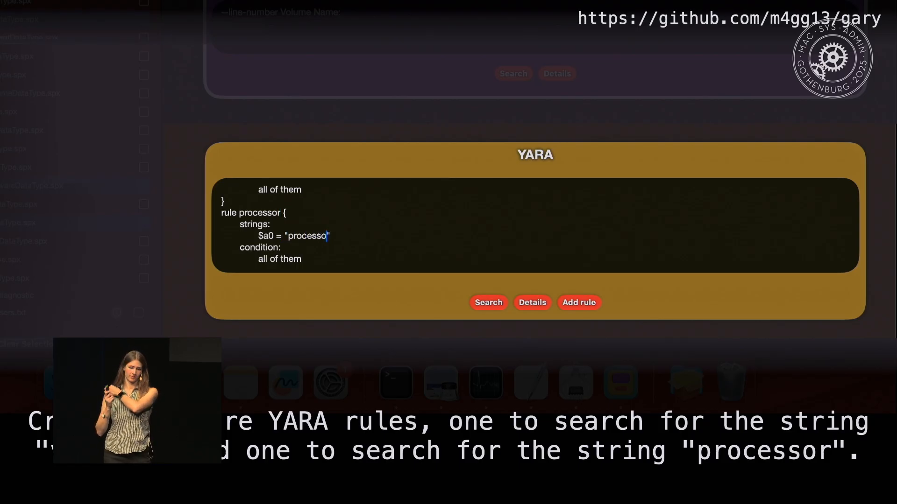
pyautogui.click(578, 303)
pyautogui.click(578, 303)
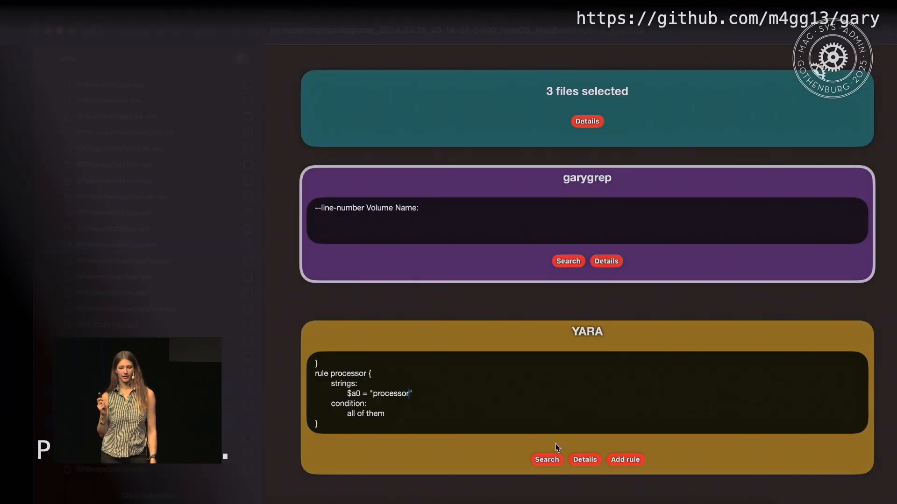
# Run the YARA search and expand the results for SPHardwareDataType.spx, SPPrintersSoftwareDataType.spx and SPSoftwareDataType.spx.
pyautogui.click(545, 458)
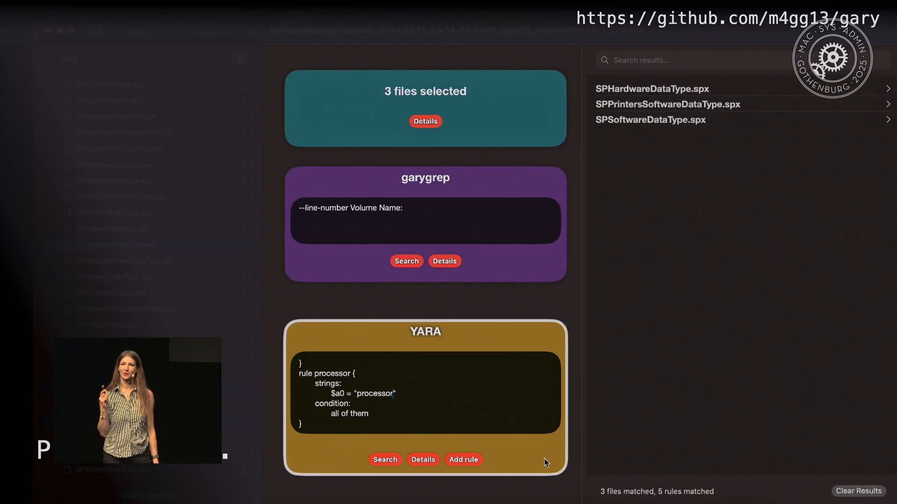
pyautogui.click(889, 90)
pyautogui.click(888, 149)
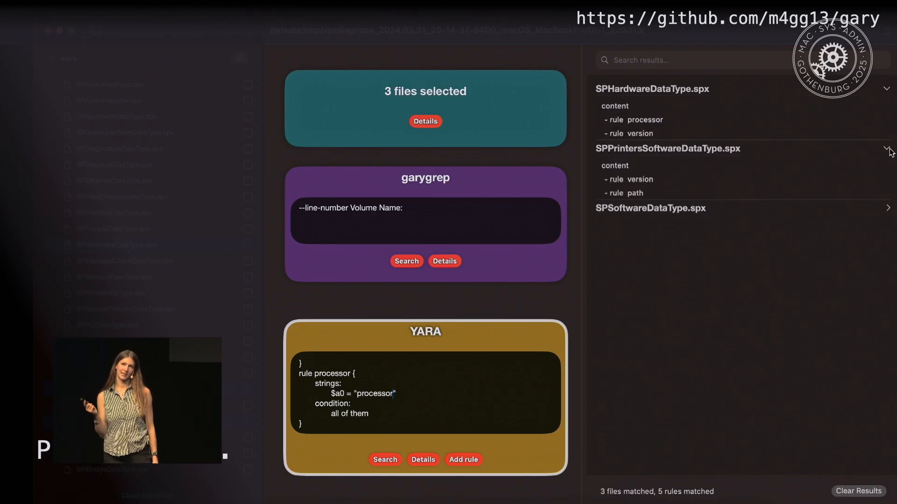
pyautogui.click(889, 209)
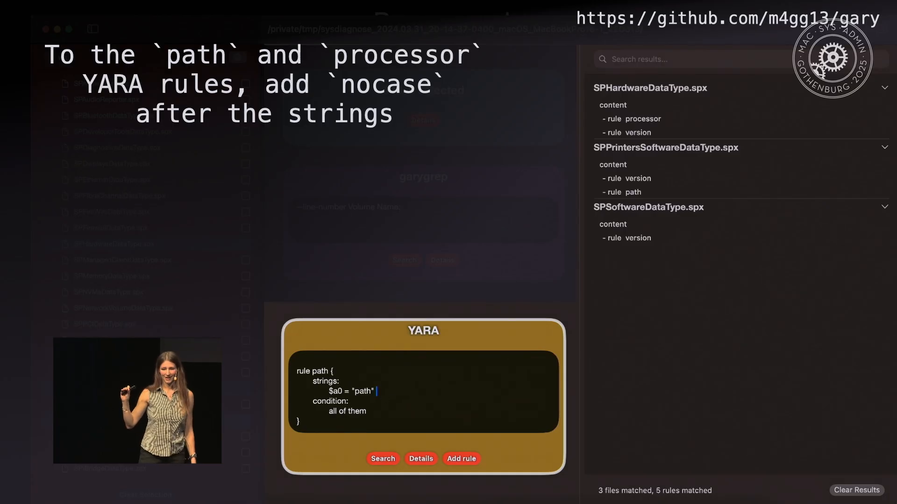
# Add the nocase modifier after the strings in the path and processor YARA rules.
pyautogui.write('nocase')
pyautogui.scroll(-5, 424, 392)
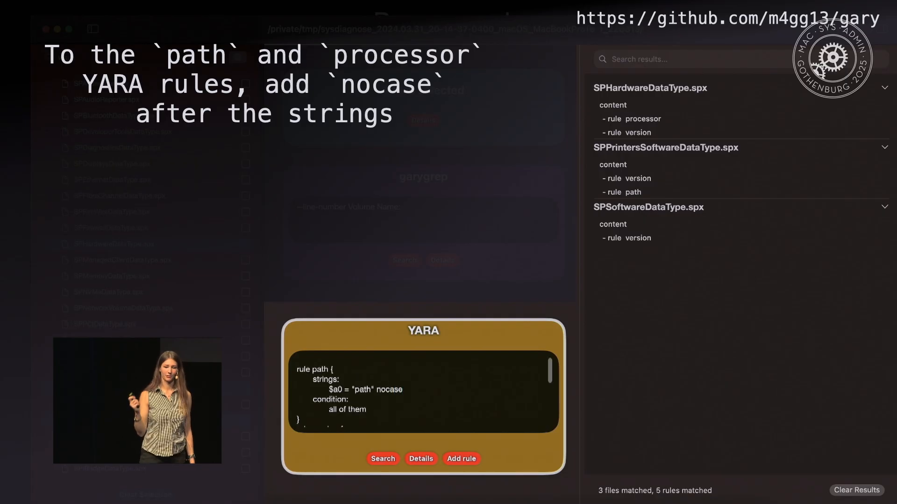
pyautogui.click(405, 396)
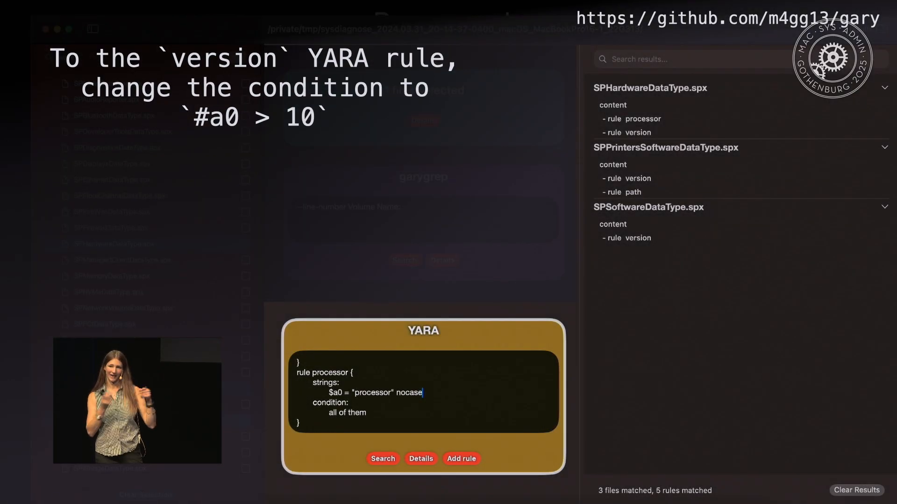
# Replace the version rule's condition with #a0 > 10 and run the YARA search.
pyautogui.scroll(3, 439, 405)
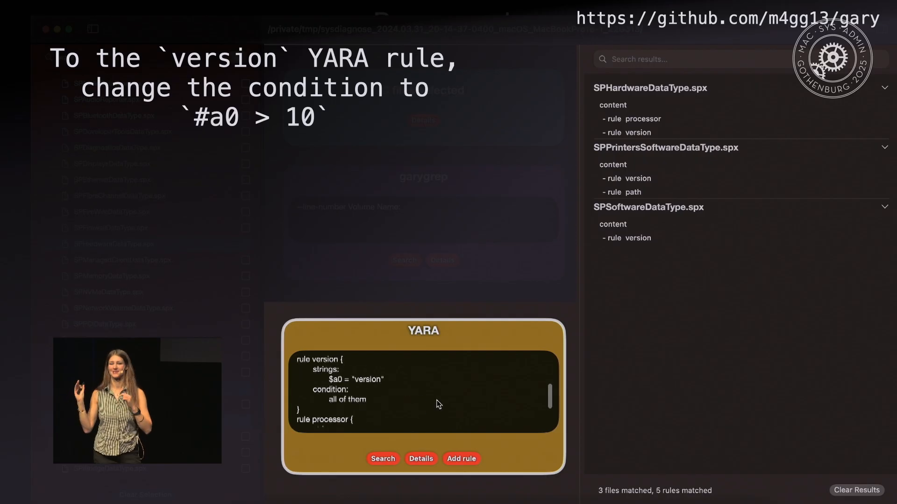
pyautogui.moveTo(328, 407); pyautogui.dragTo(367, 411)
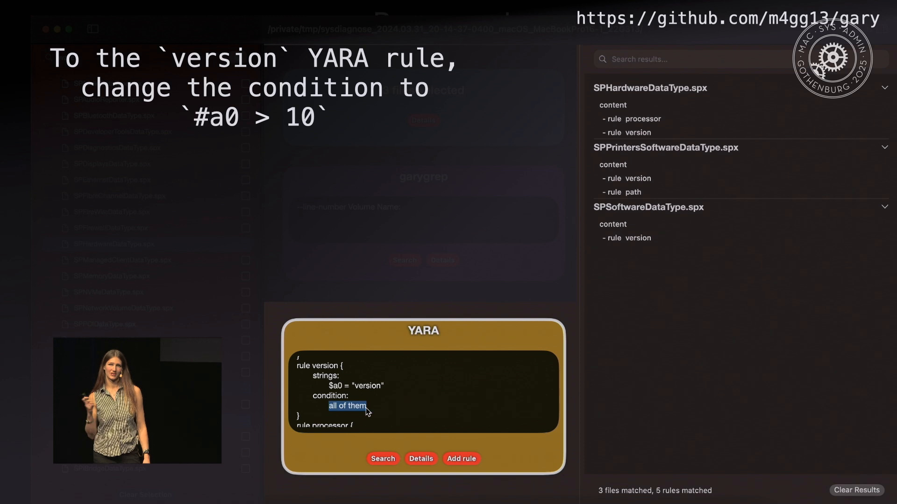
pyautogui.write('#')
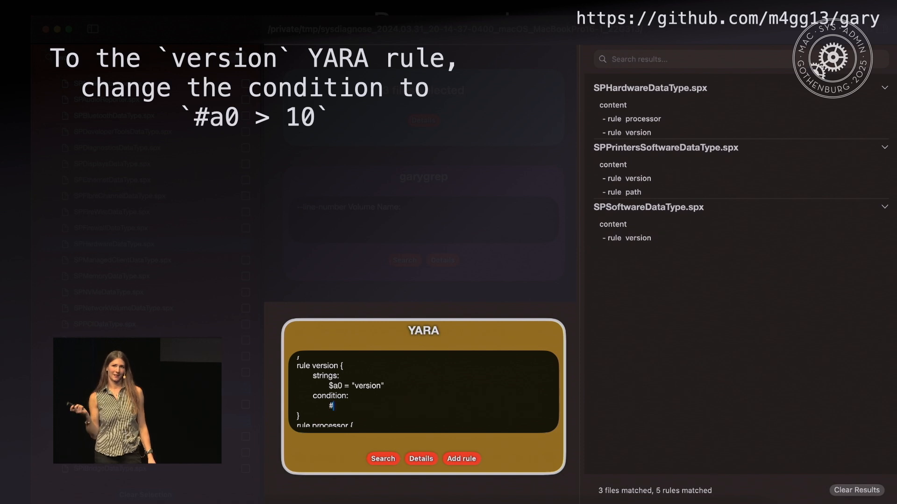
pyautogui.write('a0 > 10')
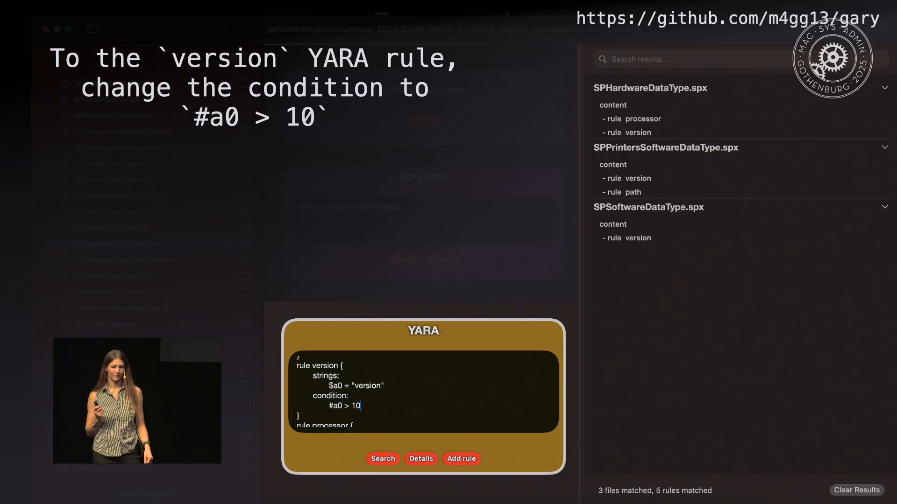
pyautogui.click(382, 458)
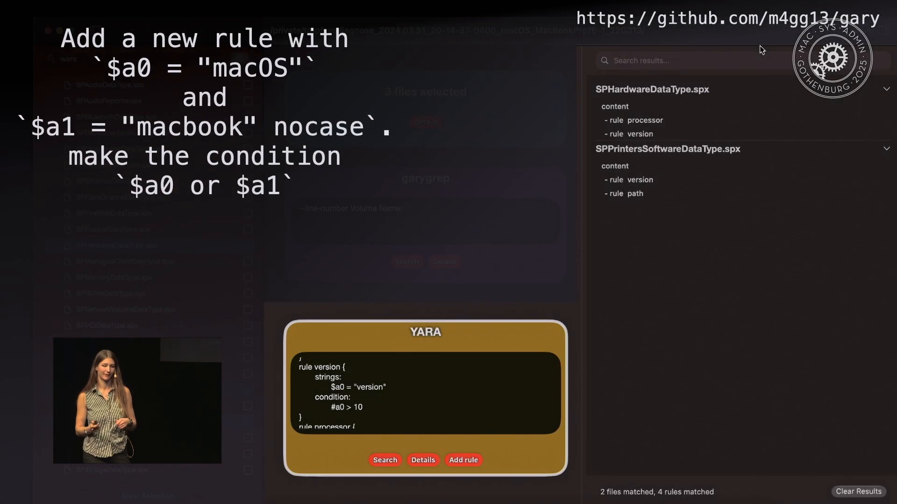
# Add a new YARA rule named mac with the string $a0 = "macOS".
pyautogui.click(374, 406)
pyautogui.scroll(-5, 373, 404)
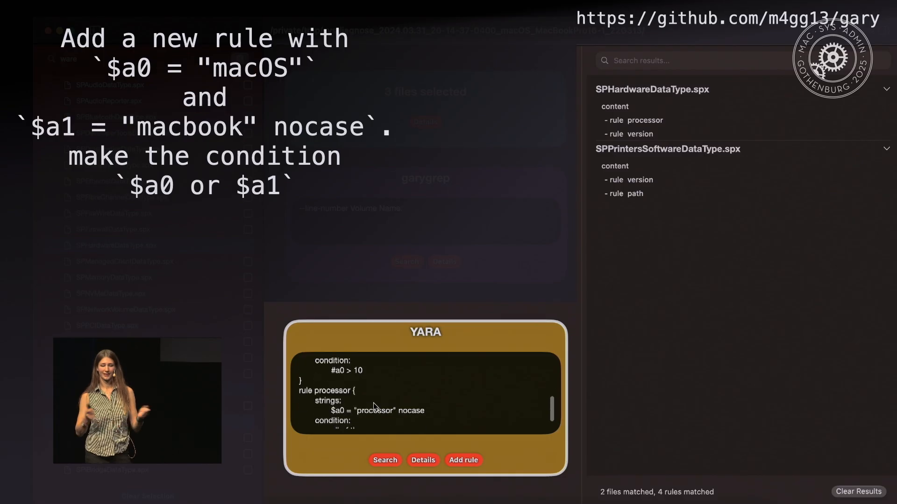
pyautogui.click(460, 460)
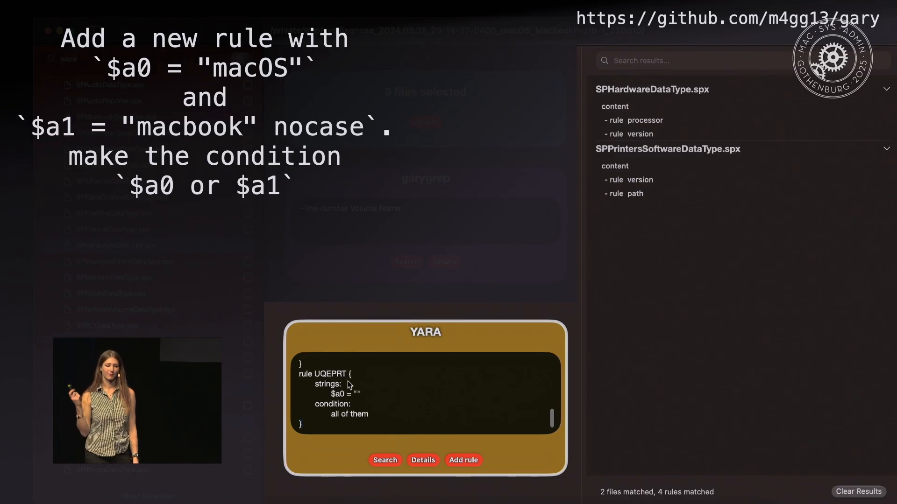
pyautogui.doubleClick(330, 374)
pyautogui.write('mac')
pyautogui.click(357, 394)
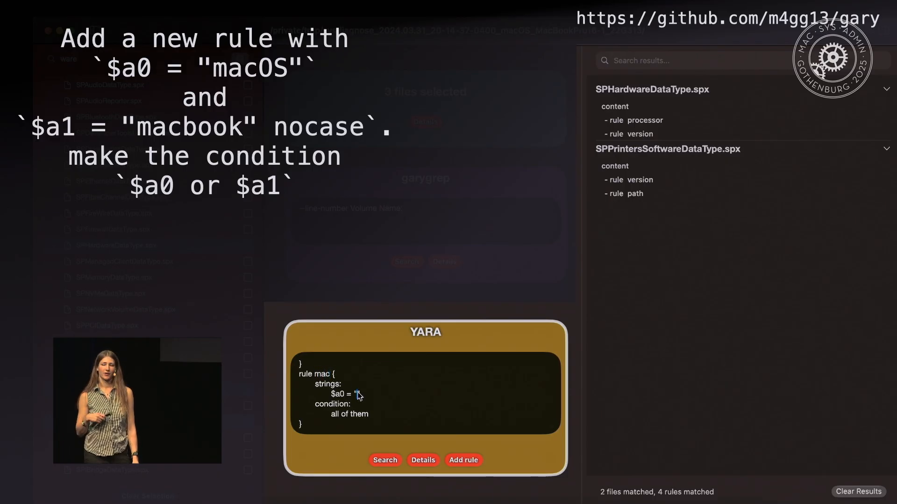
pyautogui.write('macO')
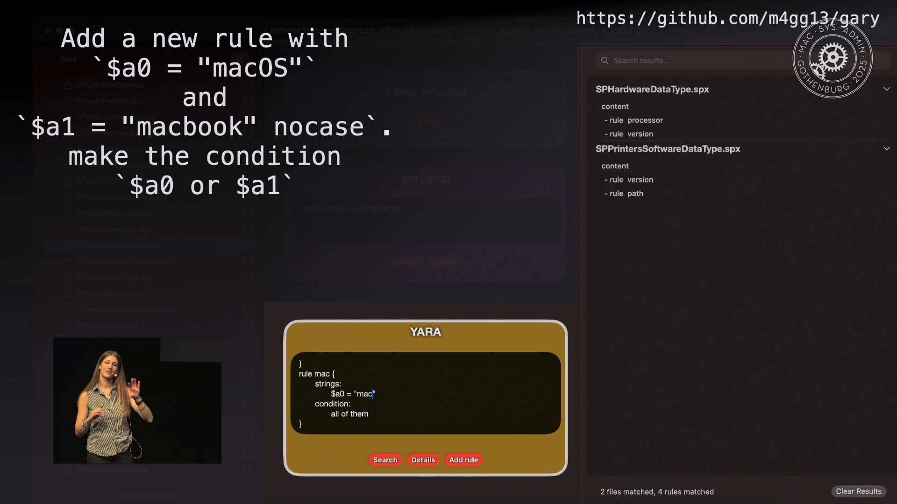
pyautogui.write('S')
pyautogui.press('Right')
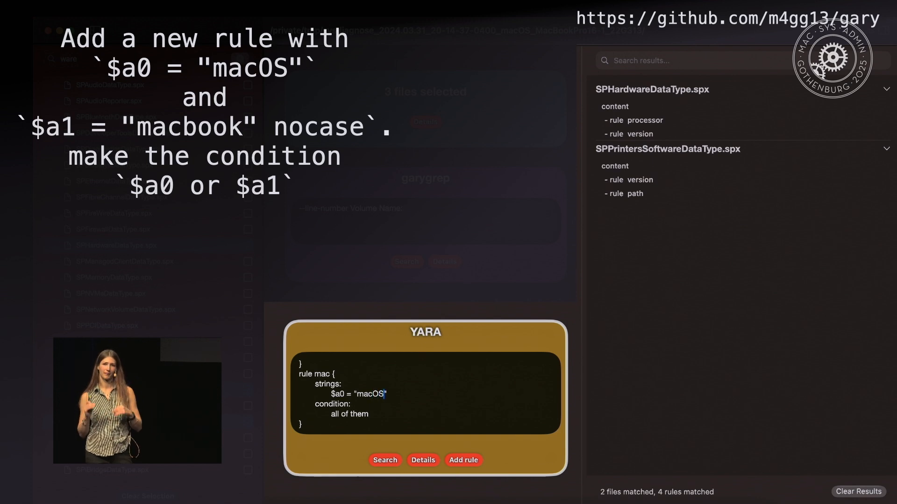
# Duplicate the mac rule's string line below itself and change the copy's value to "macbook".
pyautogui.press('super+shift+Left')
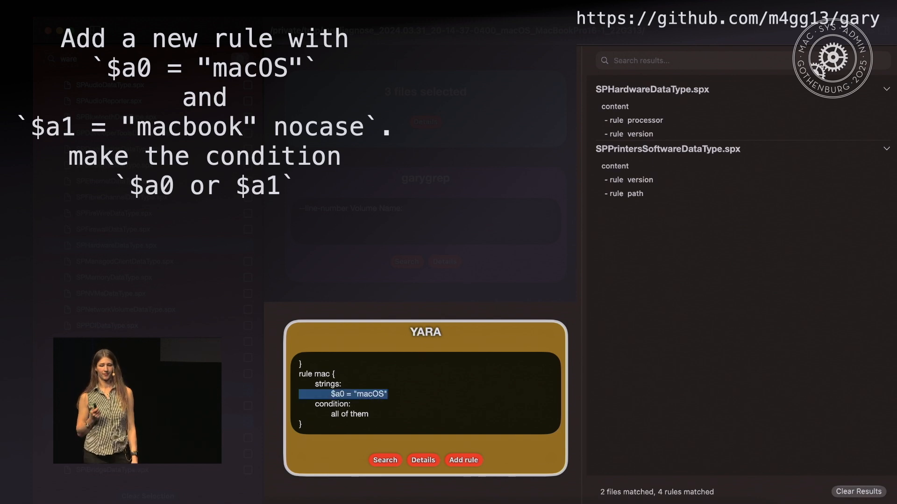
pyautogui.press('super+c')
pyautogui.press('Right')
pyautogui.press('Return')
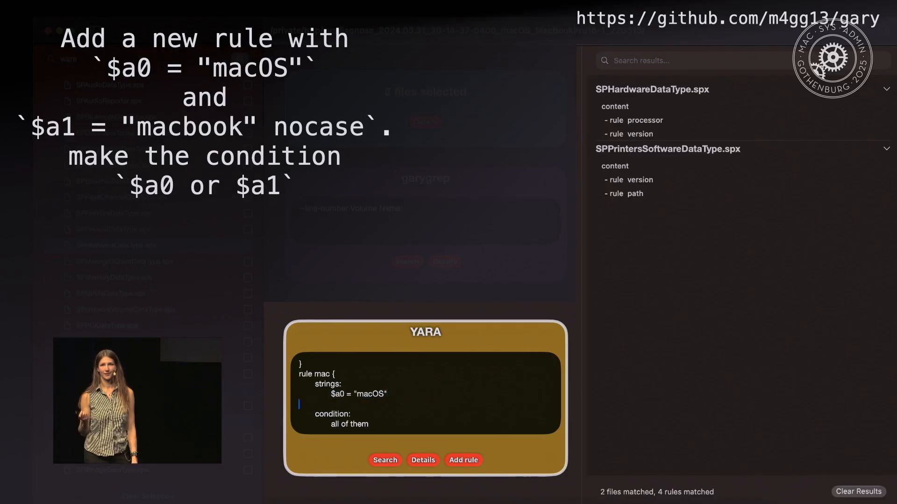
pyautogui.press('super+v')
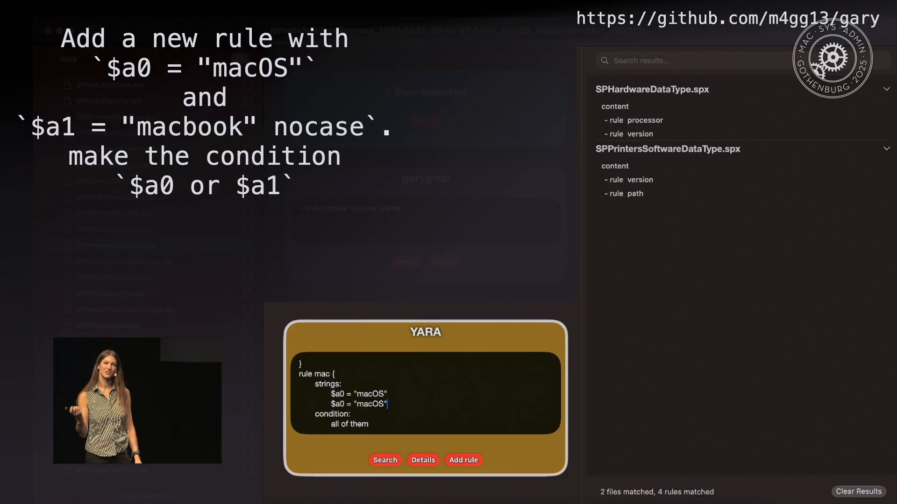
pyautogui.press('BackSpace')
pyautogui.press('BackSpace')
pyautogui.write('boo')
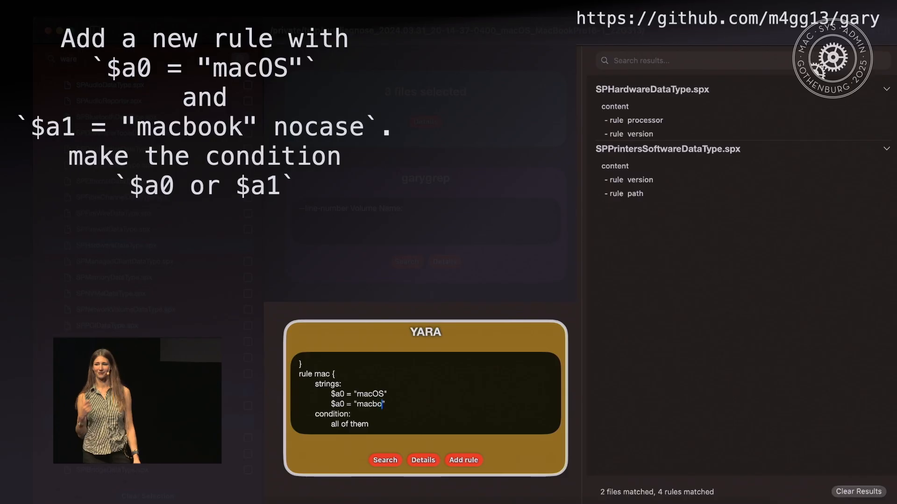
pyautogui.write('k')
# Add nocase after the "macbook" string and rename its identifier to $a1.
pyautogui.press('Left')
pyautogui.press('Left')
pyautogui.press('Left')
pyautogui.press('Left')
pyautogui.press('Left')
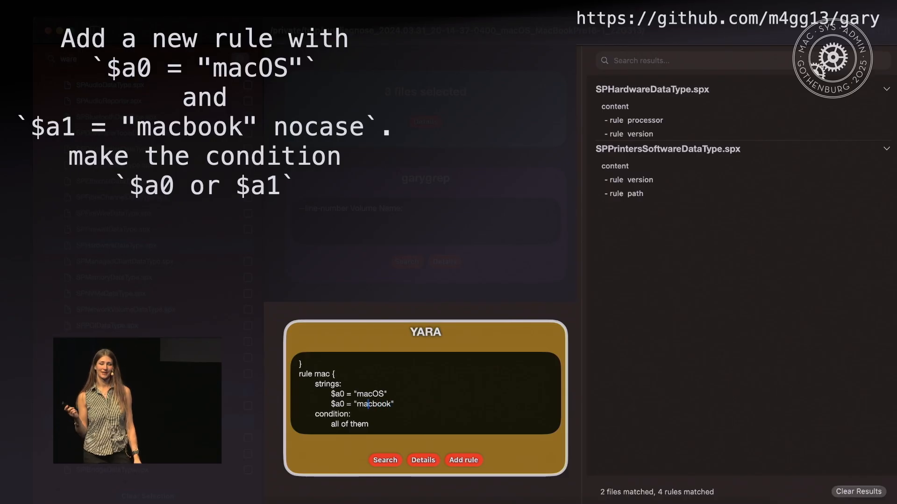
pyautogui.press('Right')
pyautogui.press('Right')
pyautogui.press('Right')
pyautogui.write('nocase')
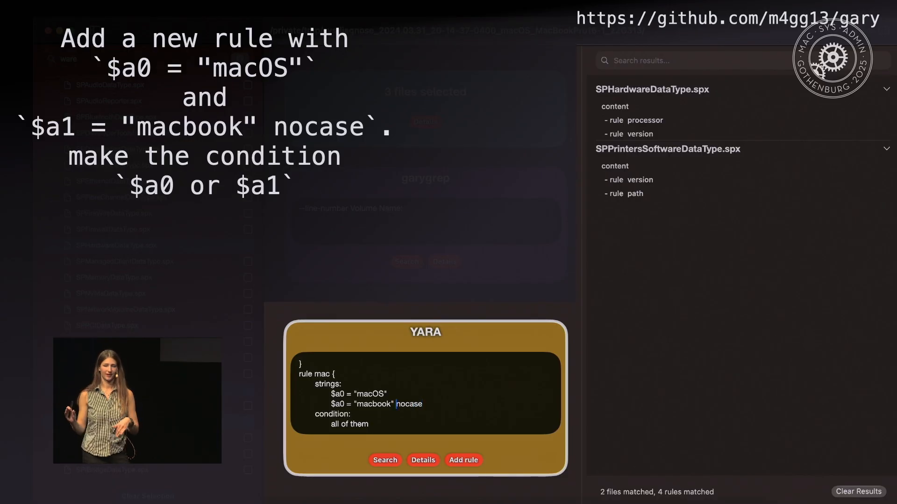
pyautogui.press('Left')
pyautogui.press('Left')
pyautogui.press('Left')
pyautogui.press('BackSpace')
pyautogui.write('1')
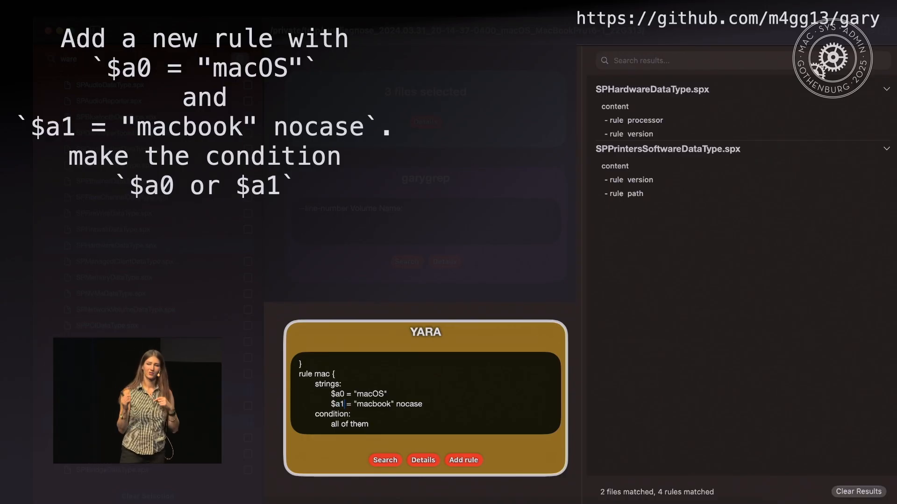
# Change the mac rule's condition to any of them.
pyautogui.press('Down')
pyautogui.press('BackSpace')
pyautogui.press('BackSpace')
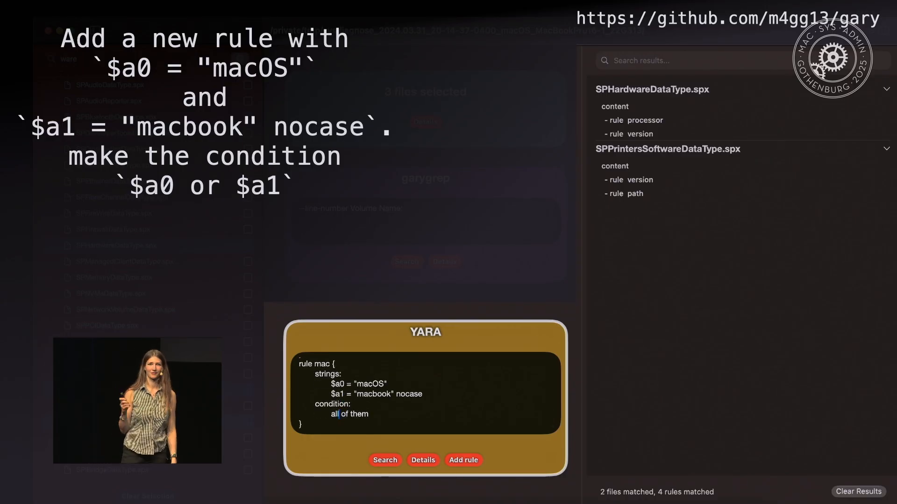
pyautogui.write('ny')
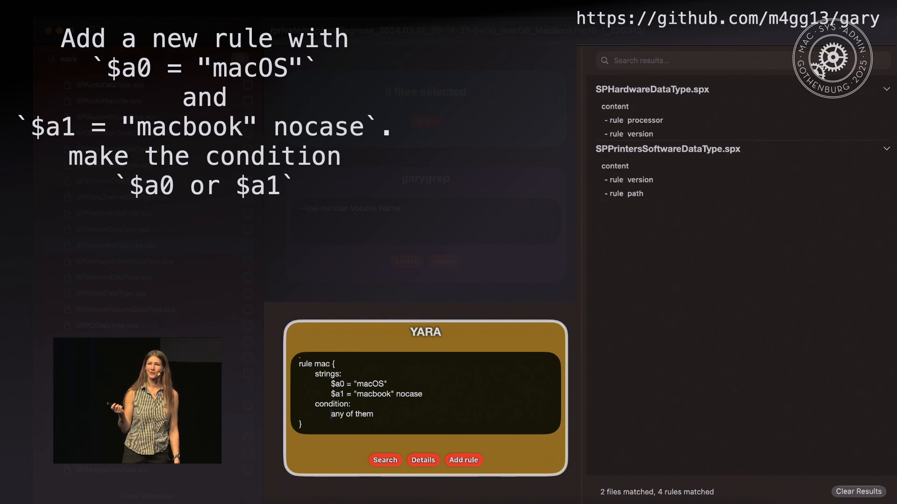
# Replace the mac rule's condition with $a0 or $a1 and run the YARA search.
pyautogui.hotkey('alt', 'shift', 'Right')
pyautogui.hotkey('alt', 'shift', 'Right')
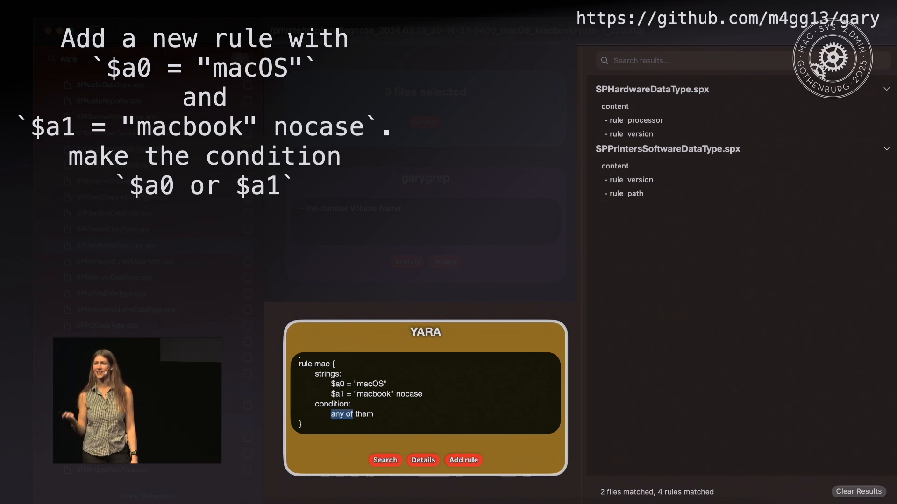
pyautogui.hotkey('alt', 'shift', 'Right')
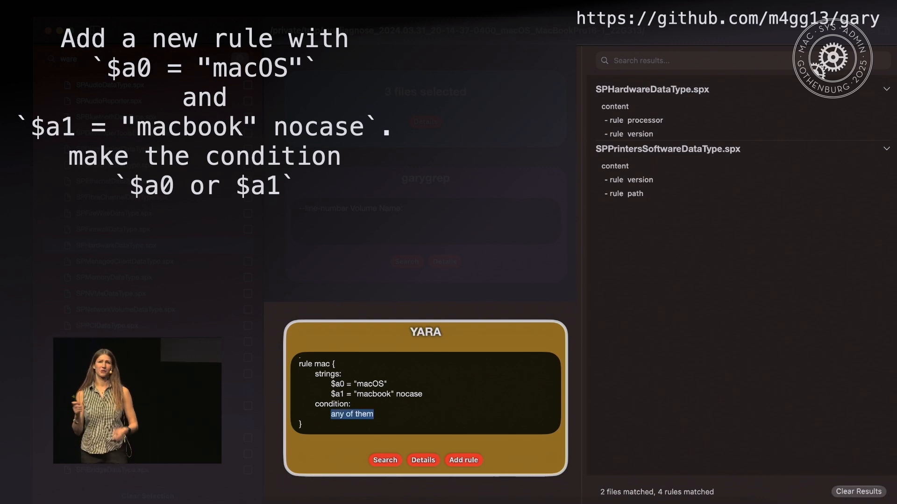
pyautogui.write('$a')
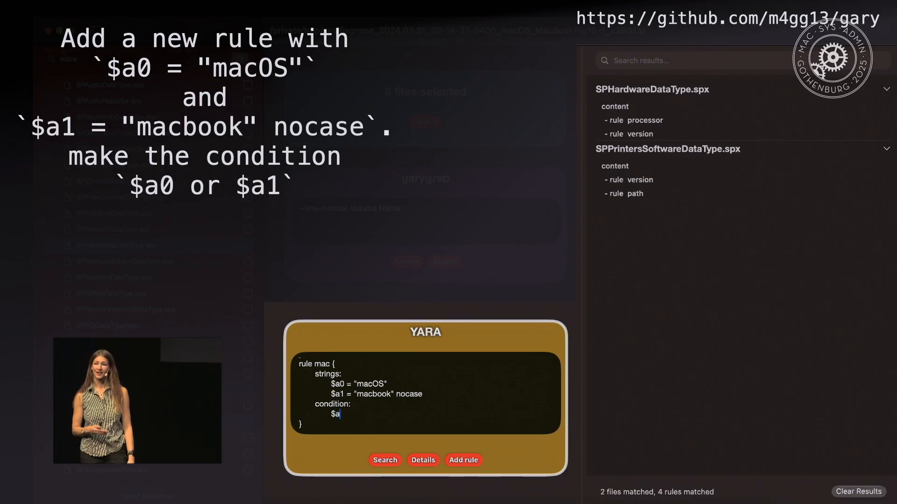
pyautogui.write('0 or $a1')
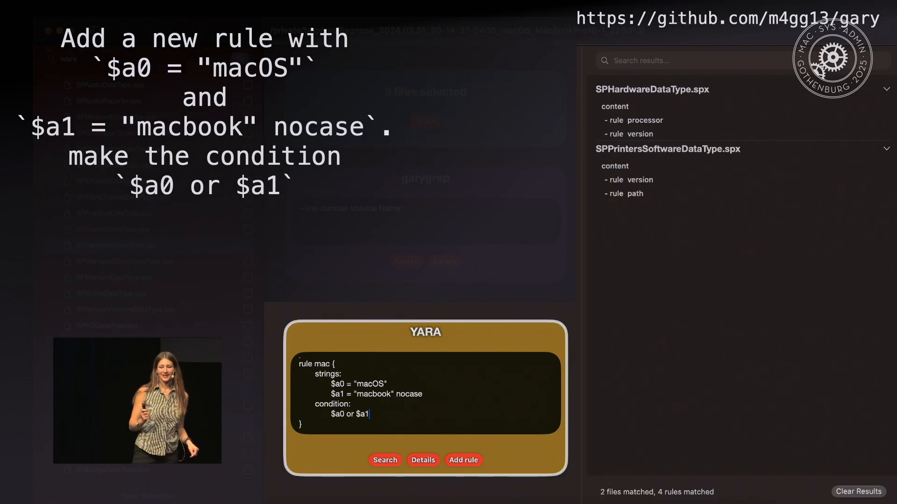
pyautogui.click(379, 462)
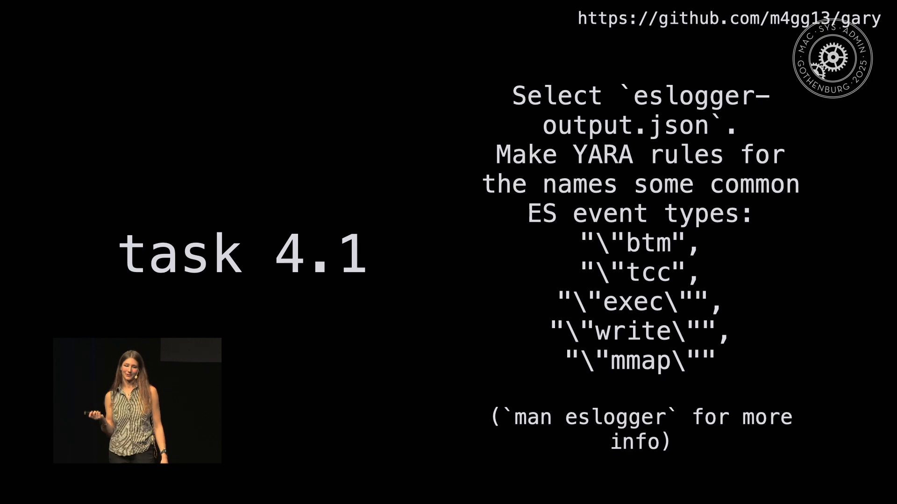
# Add a new YARA rule below the write rule and name it mmap.
pyautogui.press('Right')
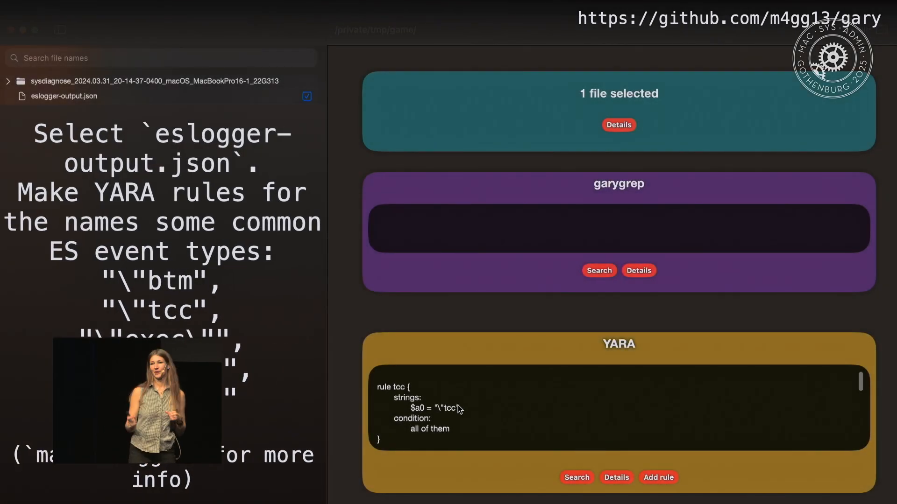
pyautogui.scroll(-1, 413, 399)
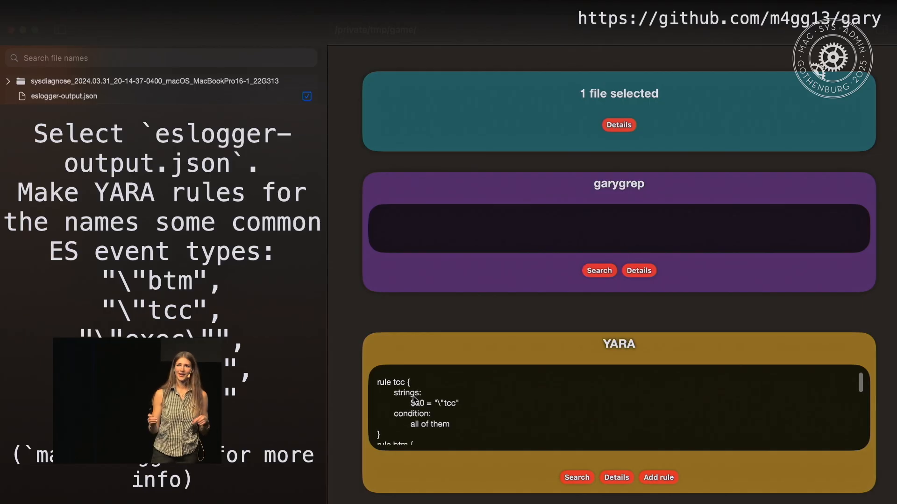
pyautogui.scroll(-5, 598, 408)
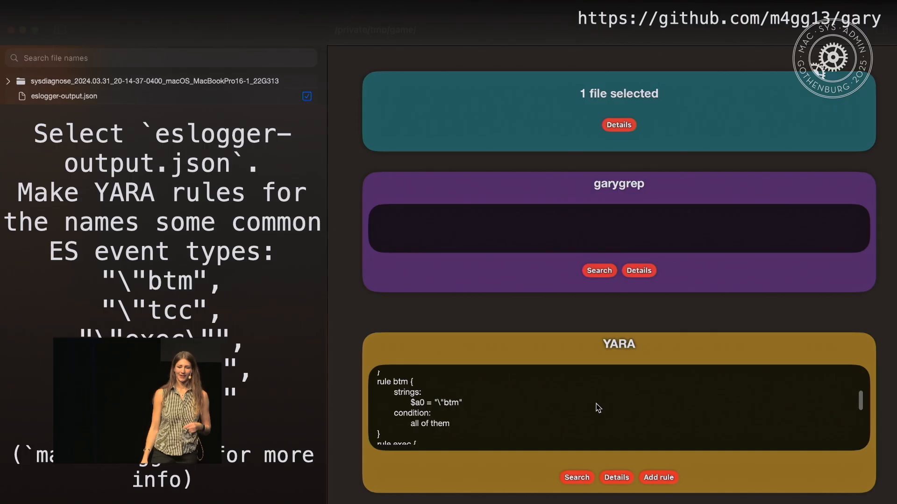
pyautogui.scroll(-5, 598, 408)
pyautogui.scroll(-1, 598, 408)
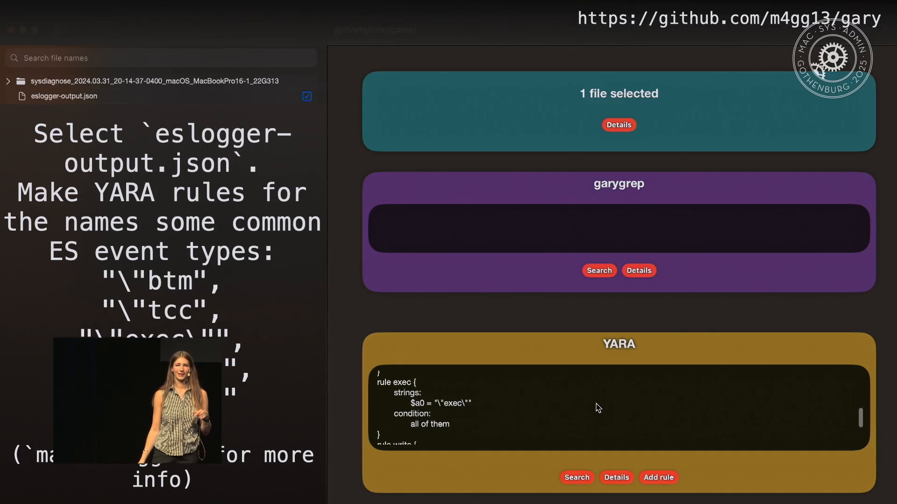
pyautogui.scroll(-5, 599, 408)
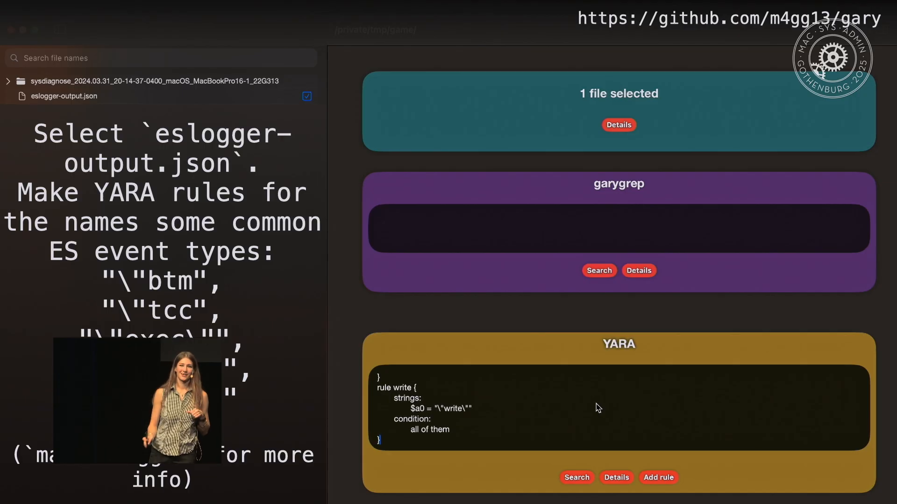
pyautogui.click(663, 477)
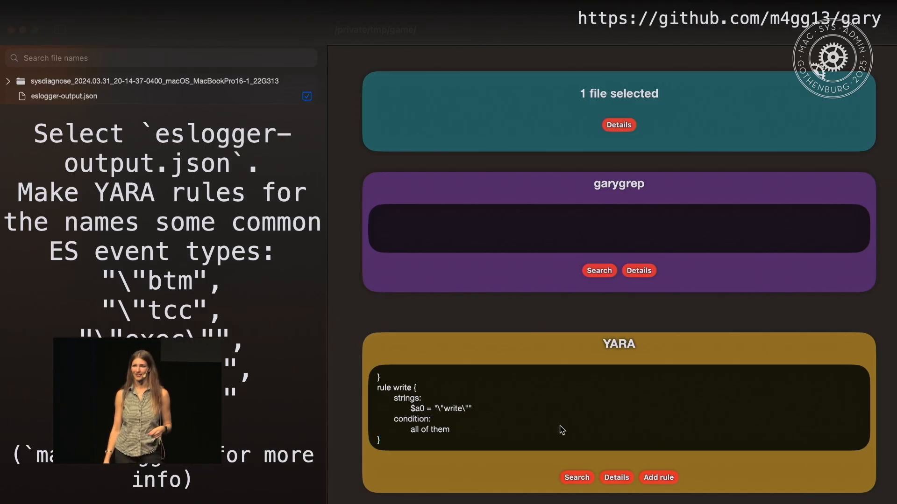
pyautogui.click(418, 390)
pyautogui.doubleClick(419, 391)
pyautogui.write('mmap')
# Set the mmap rule's $a0 string to "\"mmap\"", run the YARA search and expand the matches for eslogger-output.json.
pyautogui.click(439, 409)
pyautogui.write('\\')
pyautogui.write('"mmap\\')
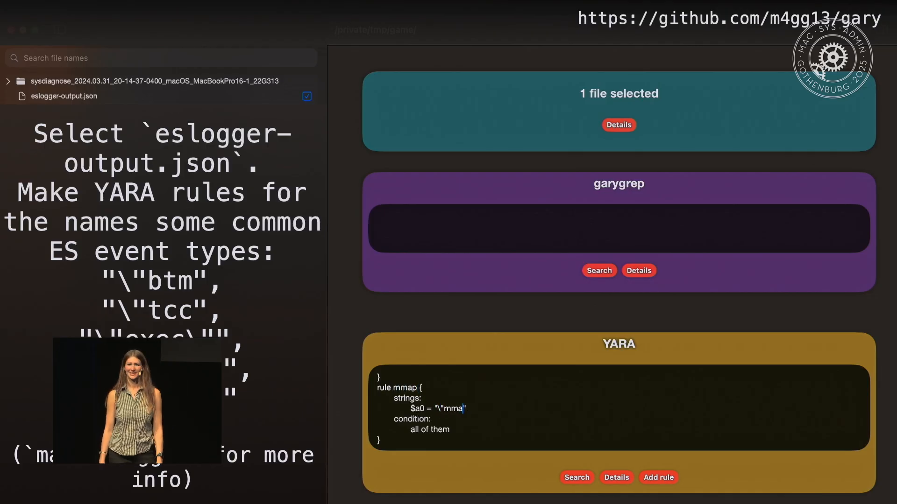
pyautogui.write('"')
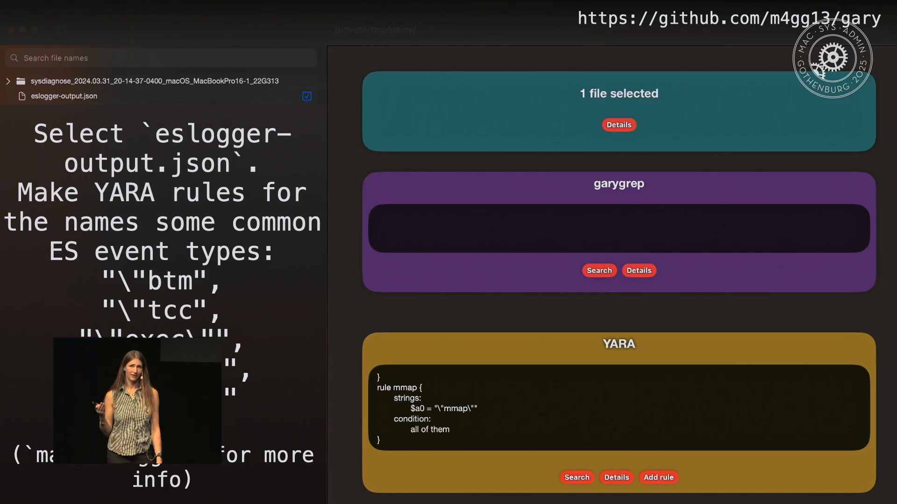
pyautogui.click(576, 477)
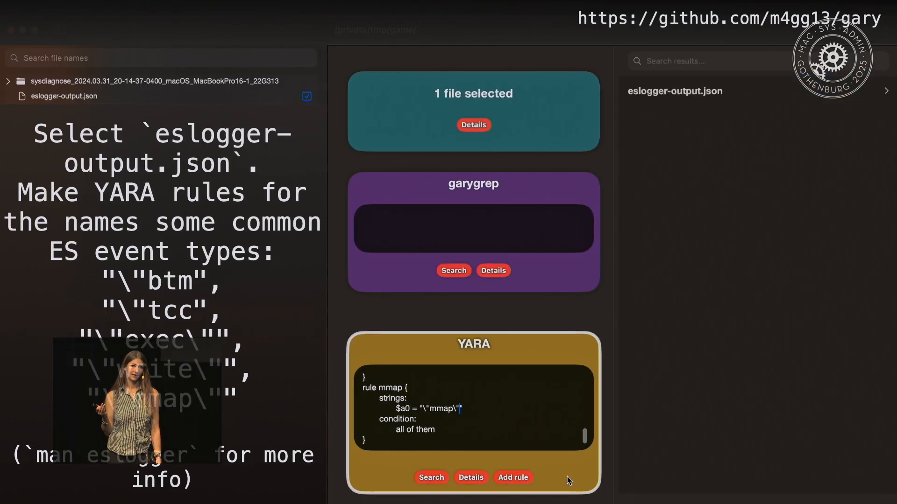
pyautogui.click(886, 93)
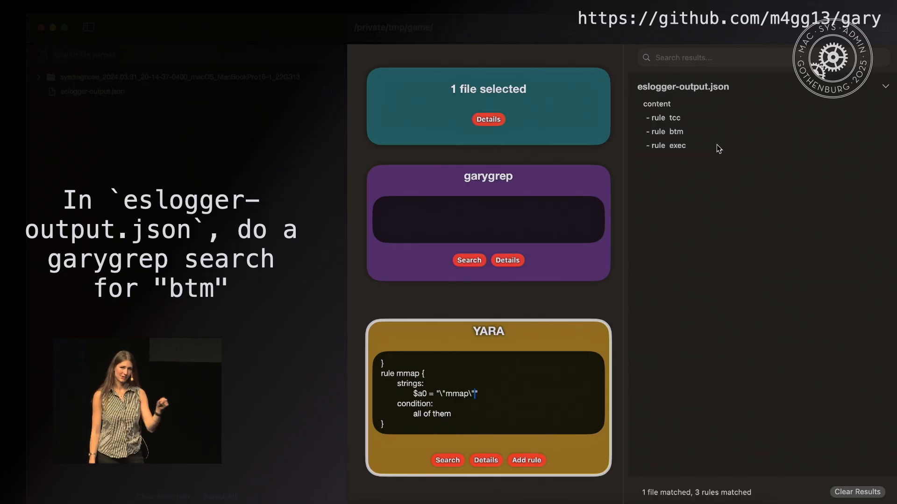
# Run a garygrep search for btm in eslogger-output.json and expand the matching line.
pyautogui.click(488, 220)
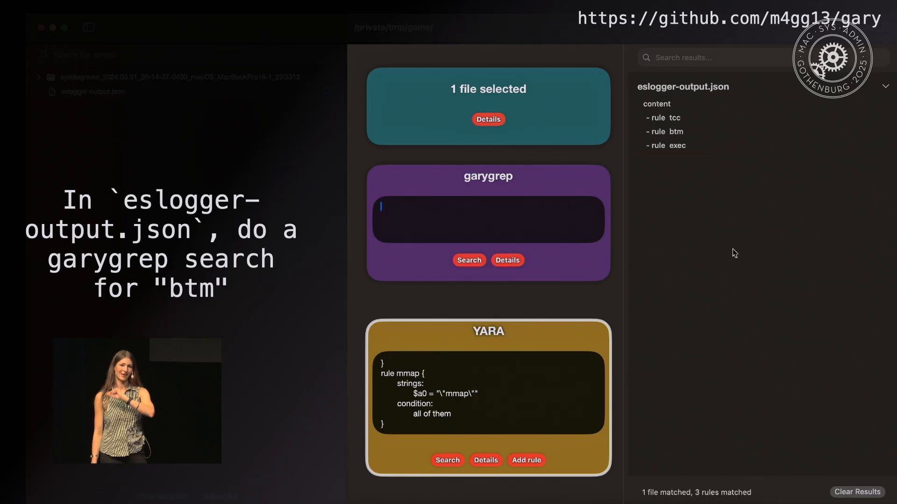
pyautogui.write('btm')
pyautogui.click(472, 263)
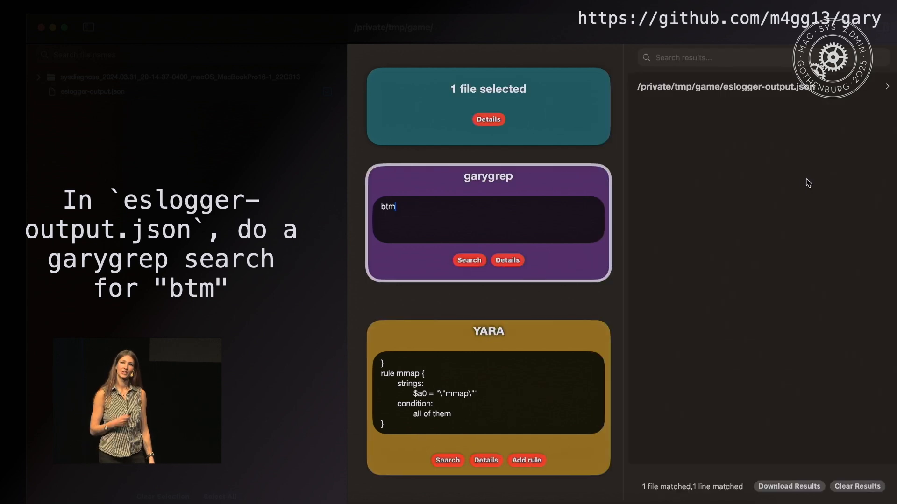
pyautogui.click(888, 89)
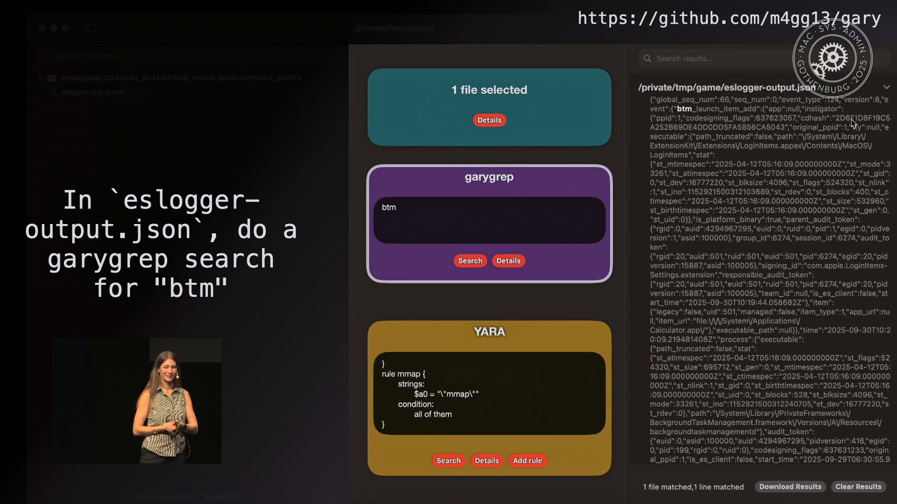
# Search within the garygrep results for path":.
pyautogui.click(753, 61)
pyautogui.write('path')
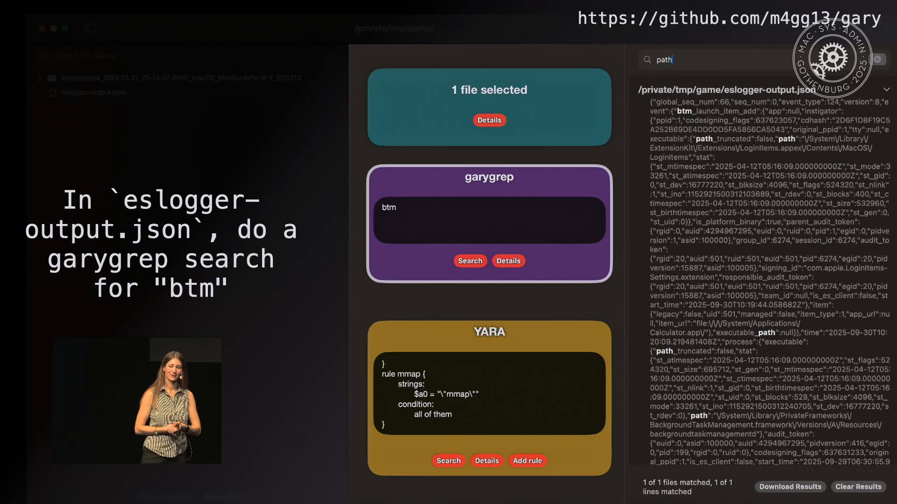
pyautogui.write('":')
# Search the results for item instead and highlight the item_url entry and the instigator's executable path.
pyautogui.press('super+a')
pyautogui.write('item')
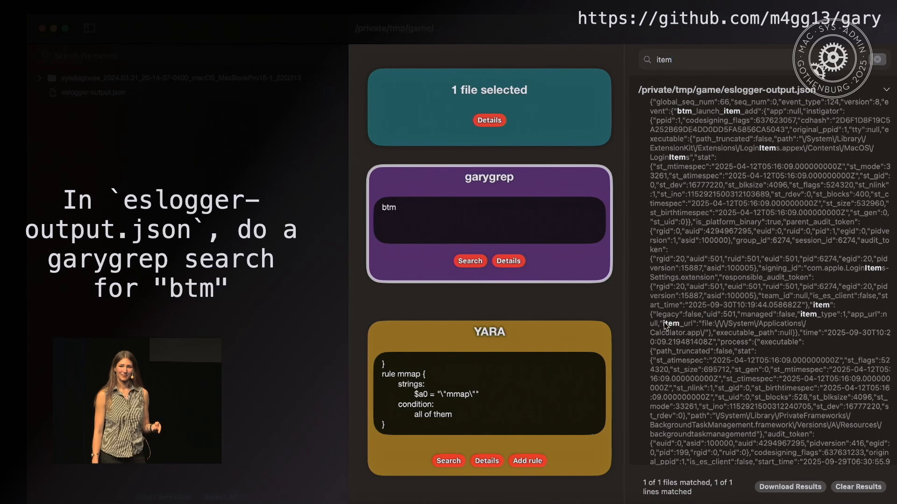
pyautogui.moveTo(660, 324); pyautogui.dragTo(704, 334)
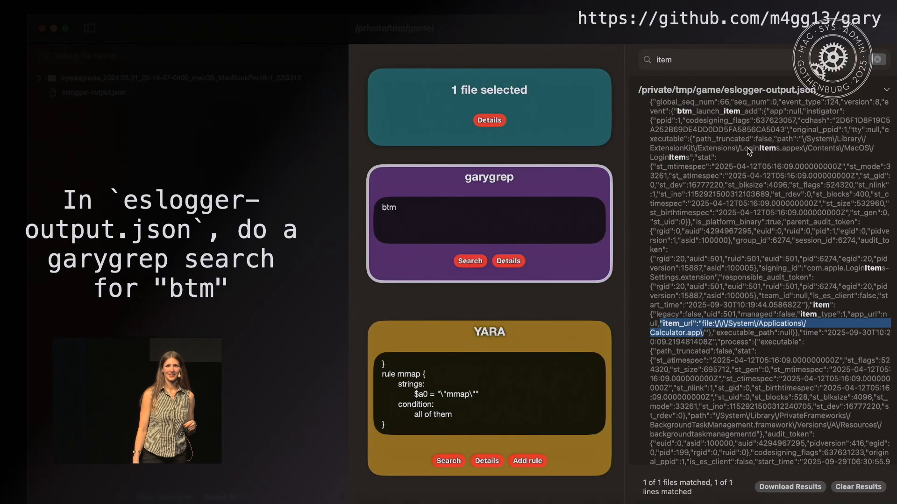
pyautogui.moveTo(882, 130); pyautogui.dragTo(696, 161)
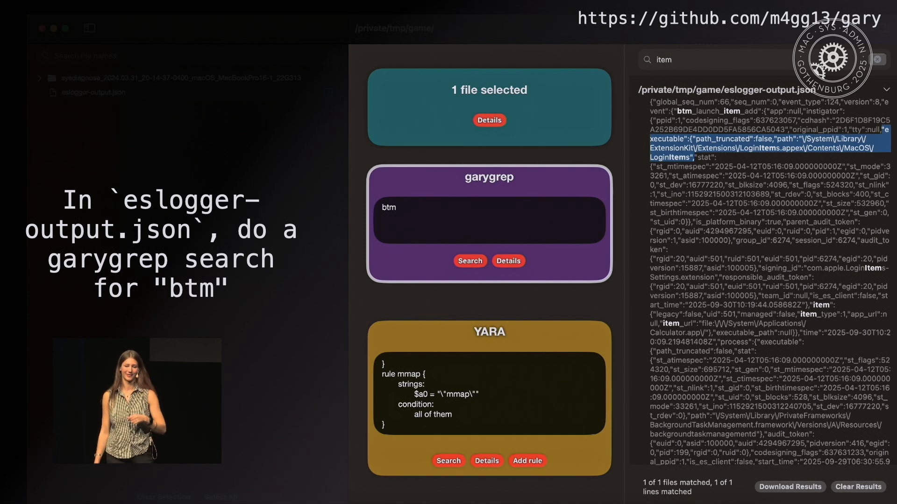
# Switch to SpriteTree and load eslogger-output.json from the game folder.
pyautogui.press('Right')
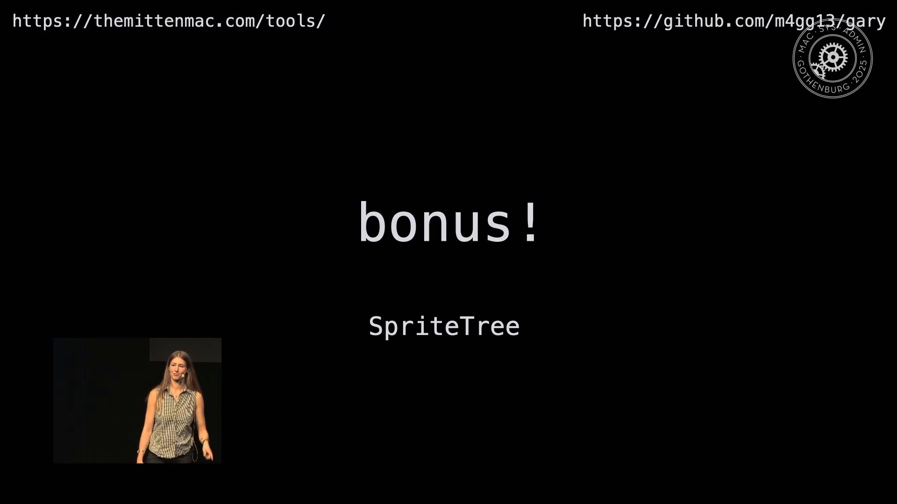
pyautogui.press('Right')
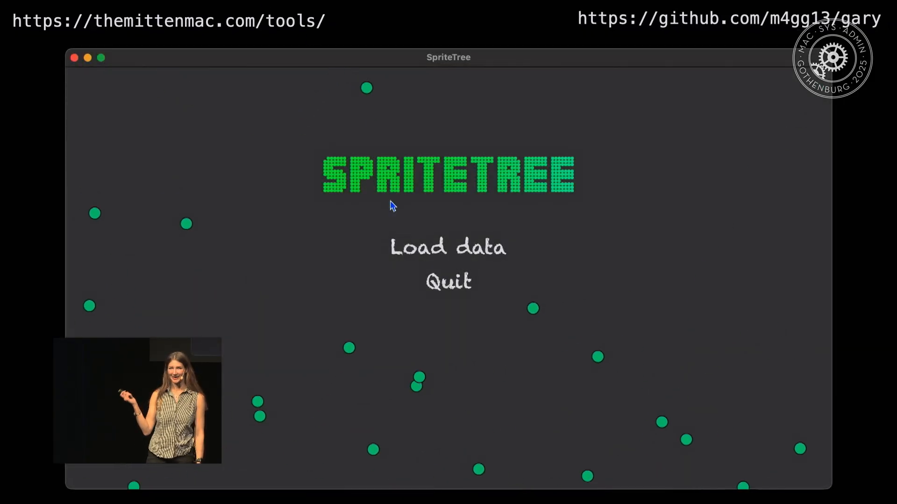
pyautogui.click(396, 244)
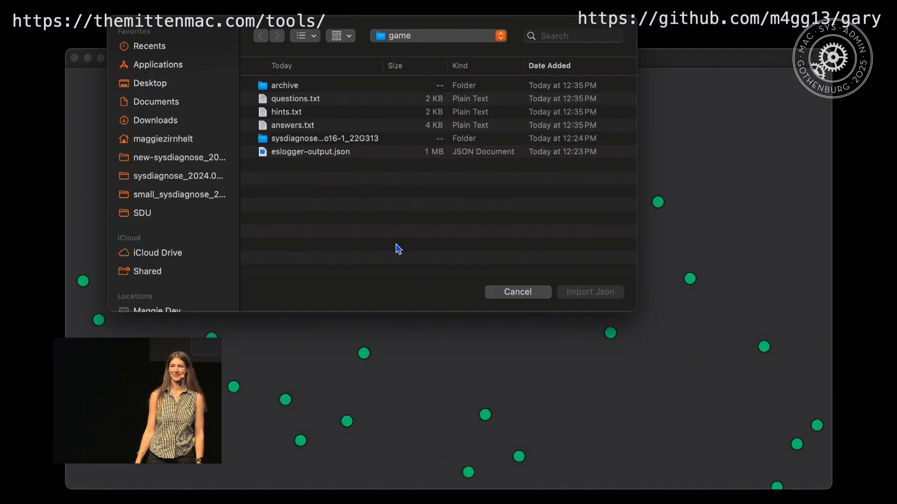
pyautogui.click(335, 151)
pyautogui.click(589, 293)
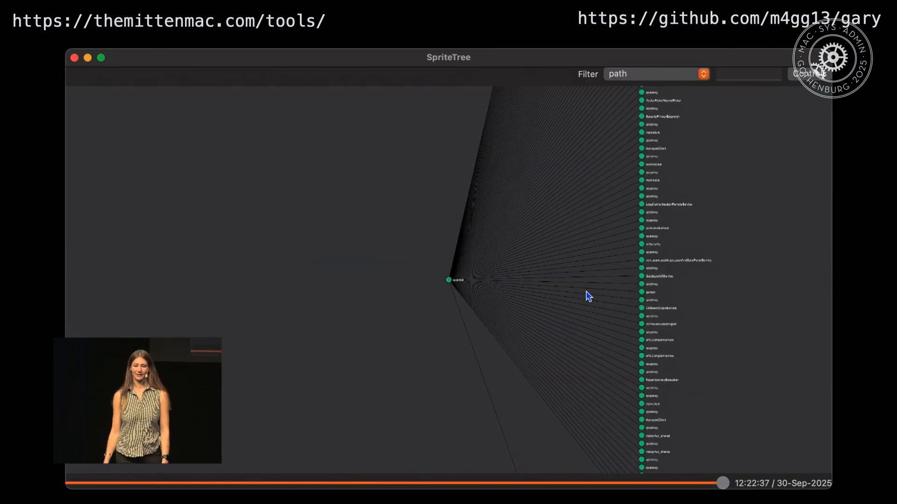
# Examine the process tree's branches, including the git processes and the child processes of zsh down to sudo and kill.
pyautogui.moveTo(581, 373); pyautogui.dragTo(468, 143)
pyautogui.moveTo(591, 357); pyautogui.dragTo(584, 154)
pyautogui.moveTo(627, 355); pyautogui.dragTo(630, 281)
pyautogui.scroll(5, 558, 360)
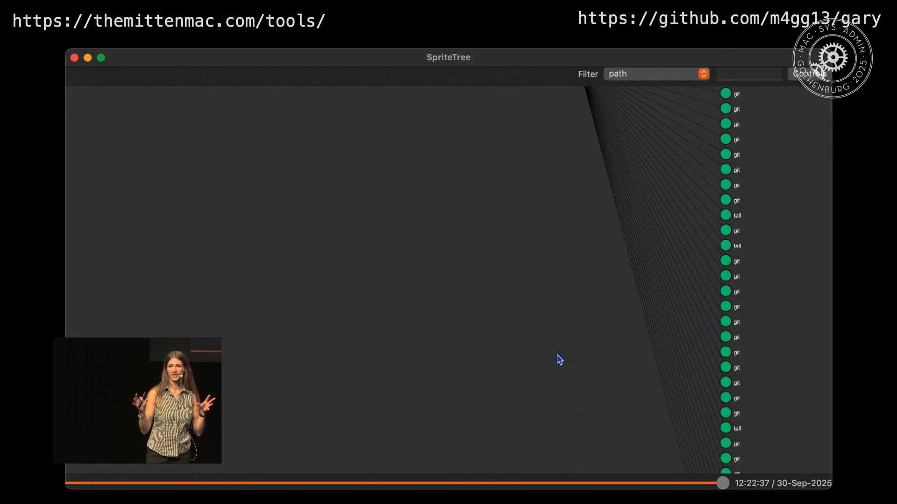
pyautogui.moveTo(687, 380); pyautogui.dragTo(366, 191)
pyautogui.moveTo(608, 337); pyautogui.dragTo(601, 290)
pyautogui.moveTo(593, 200); pyautogui.dragTo(581, 334)
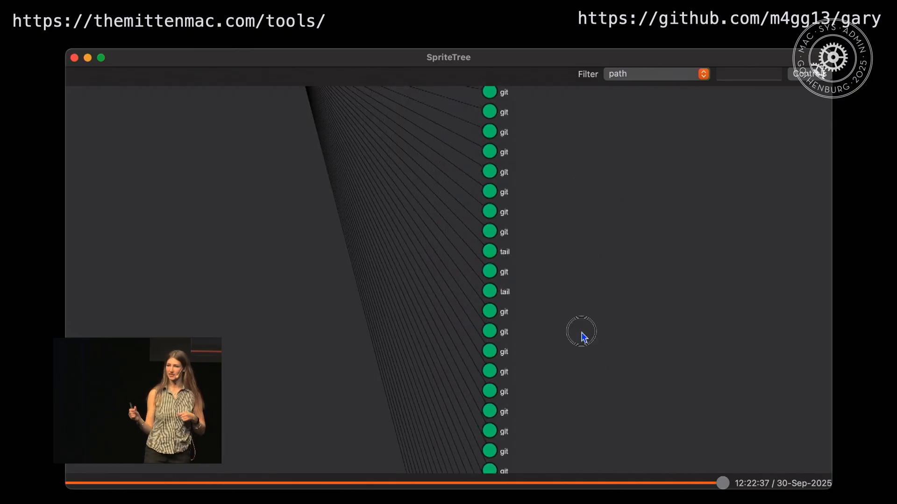
pyautogui.moveTo(581, 164); pyautogui.dragTo(581, 326)
pyautogui.moveTo(574, 202); pyautogui.dragTo(465, 314)
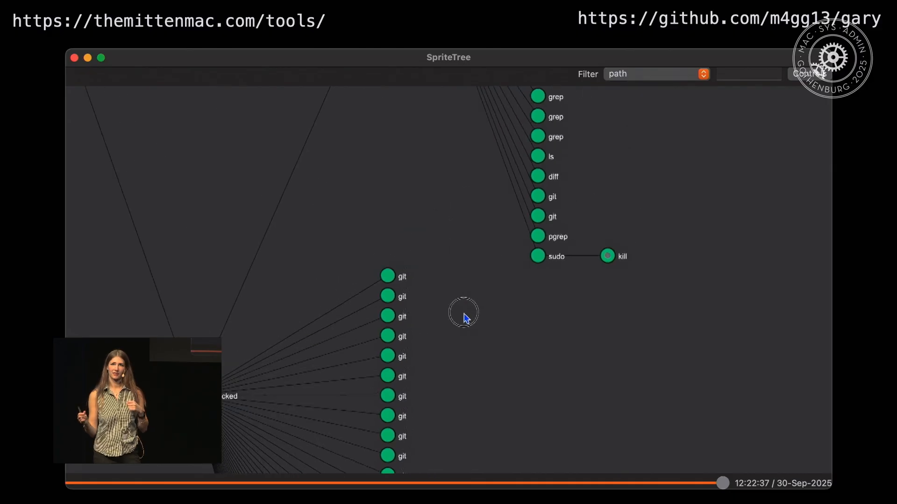
pyautogui.moveTo(620, 190); pyautogui.dragTo(524, 325)
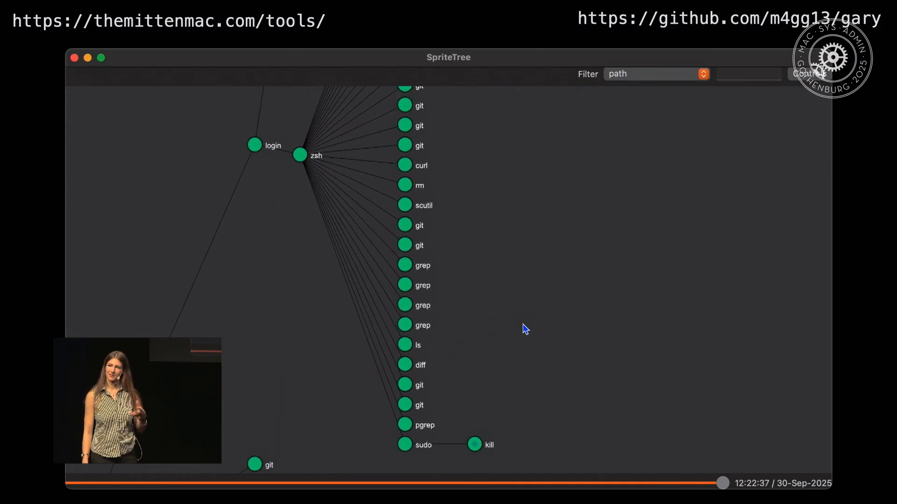
# View the kill process's details and context, closing the details window when done.
pyautogui.click(474, 444)
pyautogui.click(499, 75)
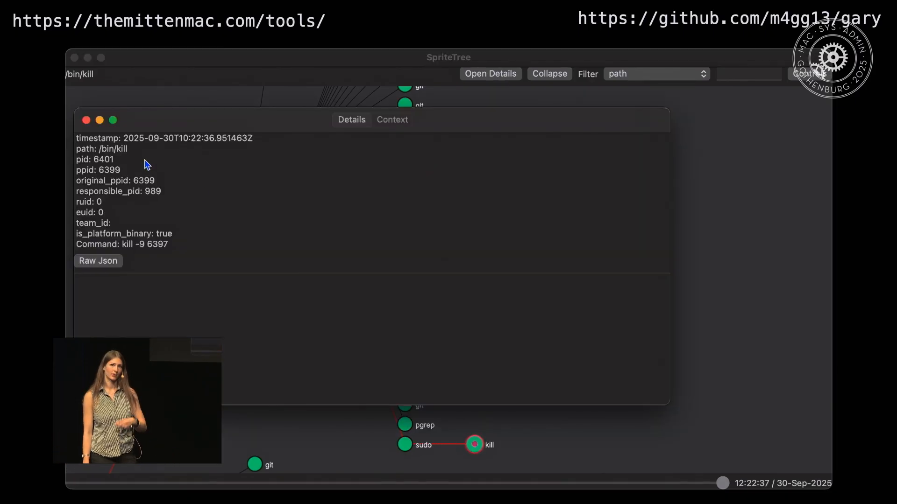
pyautogui.click(400, 129)
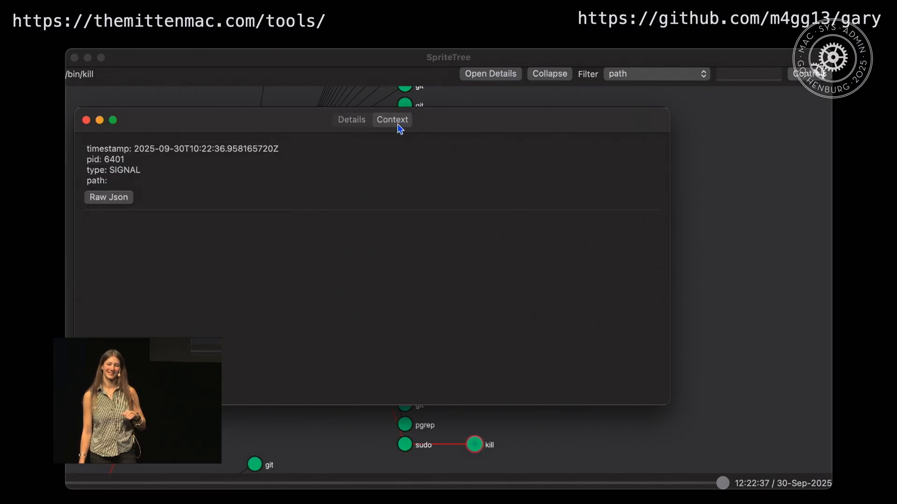
pyautogui.click(86, 120)
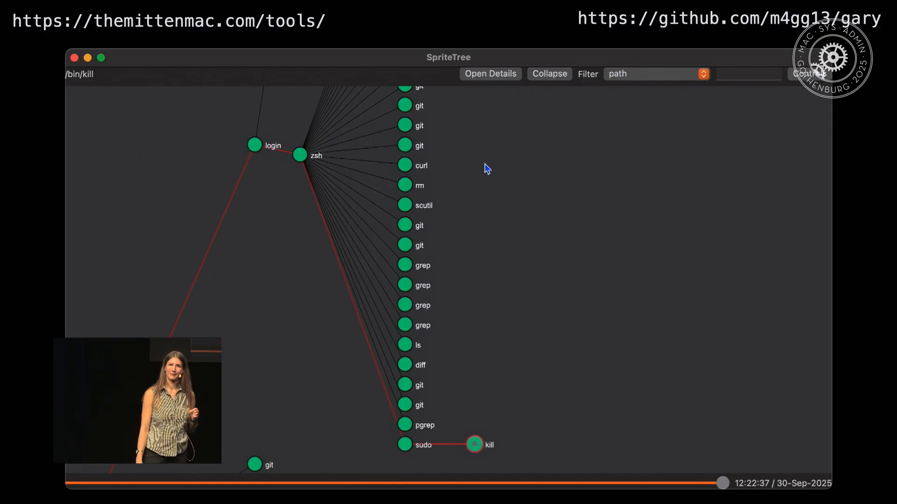
# View the curl process's details in a widened window that fits the full command, and close it when done.
pyautogui.click(405, 168)
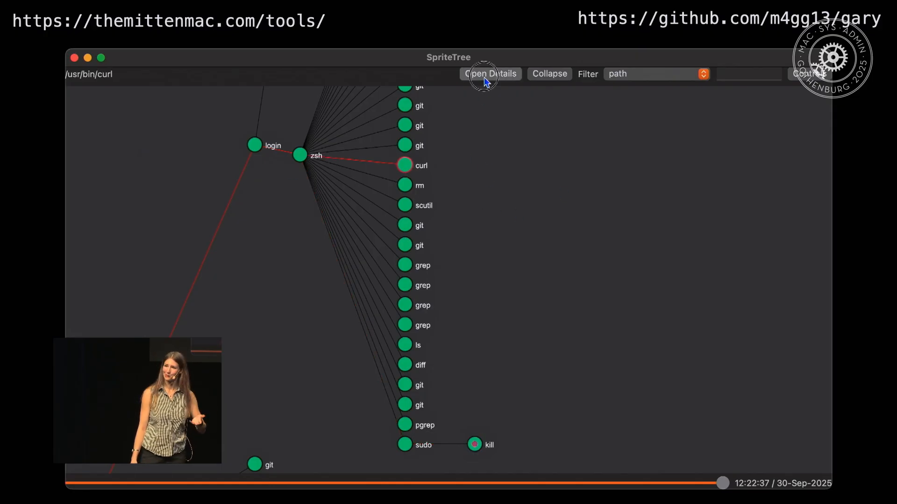
pyautogui.click(486, 81)
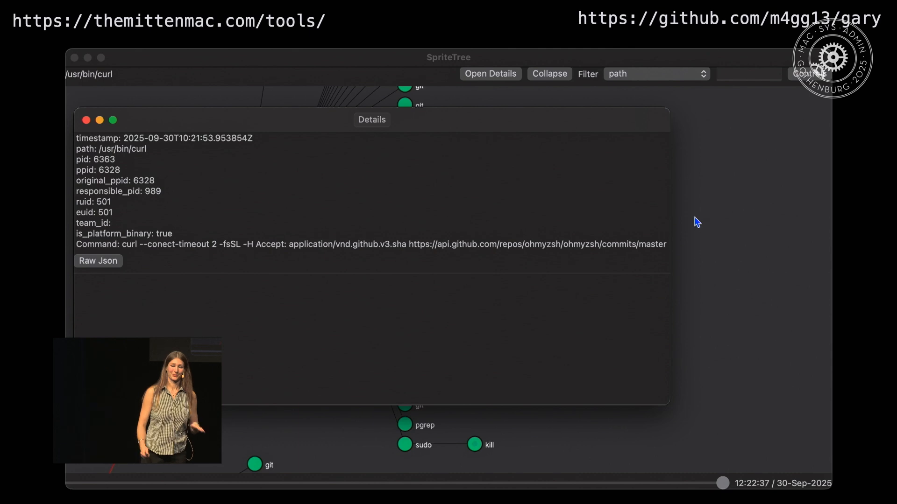
pyautogui.moveTo(671, 204); pyautogui.dragTo(756, 203)
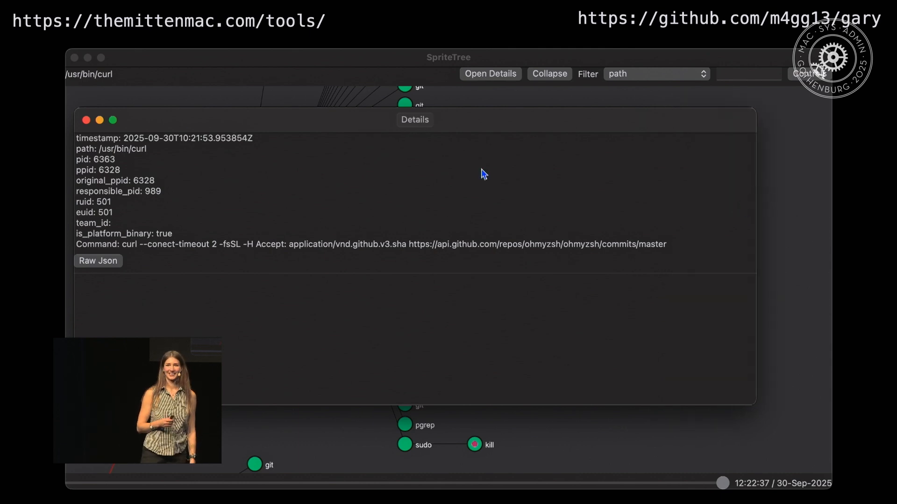
pyautogui.click(86, 120)
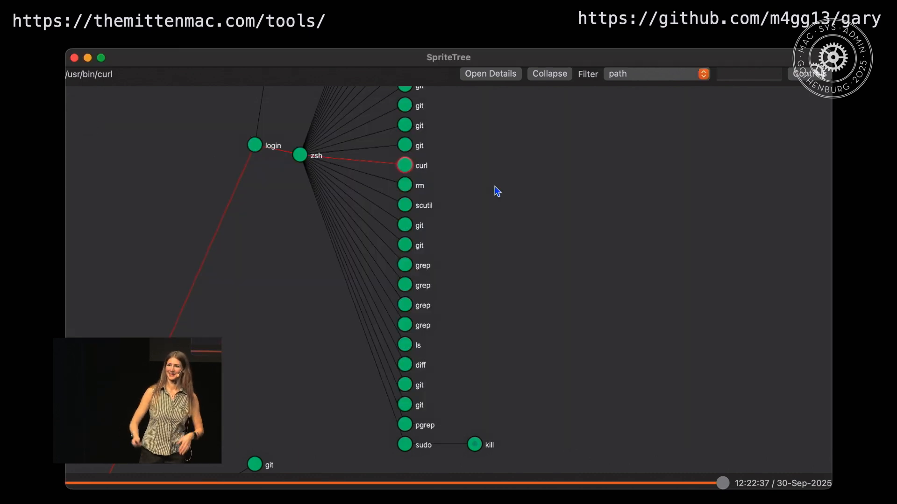
pyautogui.moveTo(522, 147); pyautogui.dragTo(511, 283)
pyautogui.moveTo(495, 173); pyautogui.dragTo(496, 329)
pyautogui.moveTo(308, 250); pyautogui.dragTo(611, 270)
pyautogui.moveTo(514, 149); pyautogui.dragTo(508, 376)
pyautogui.moveTo(475, 322); pyautogui.dragTo(476, 400)
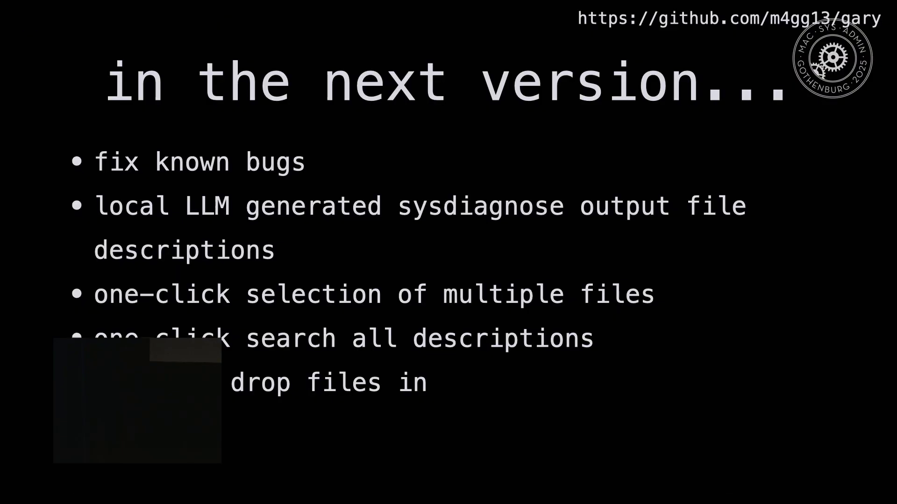